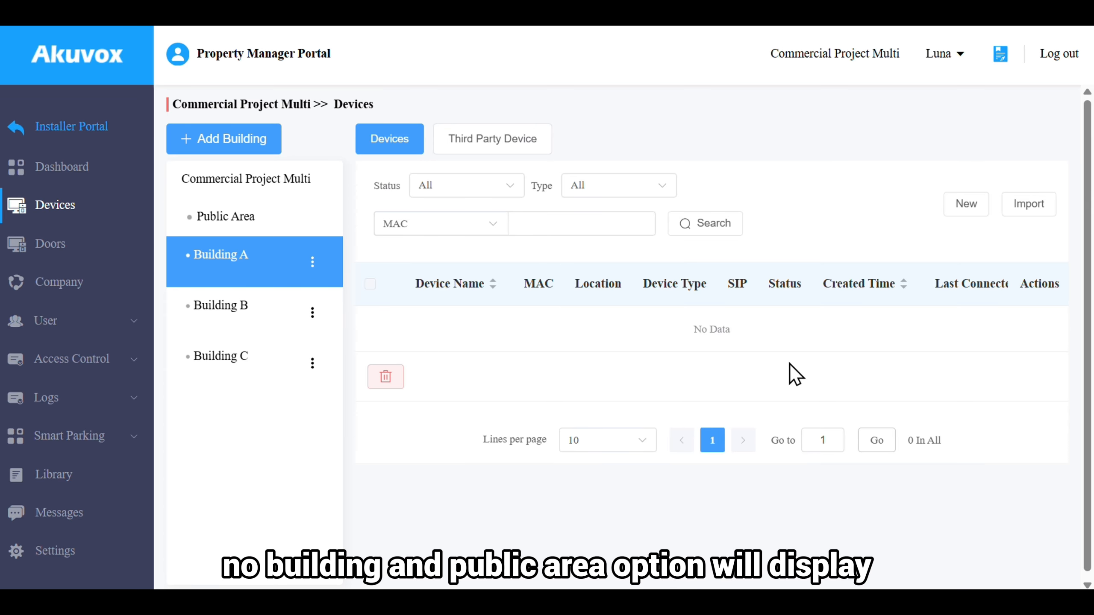
Start a new device for Building A with MAC 0C110510E3F0 and the device name Entrance
{"action": "left_click", "coordinate": [957, 210]}
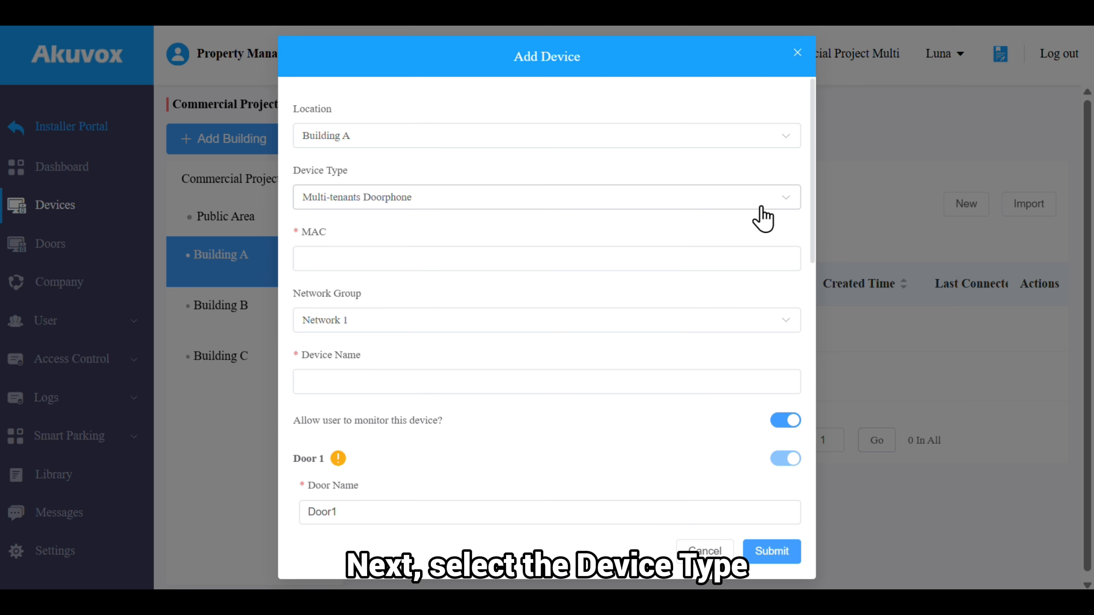
{"action": "left_click", "coordinate": [722, 264]}
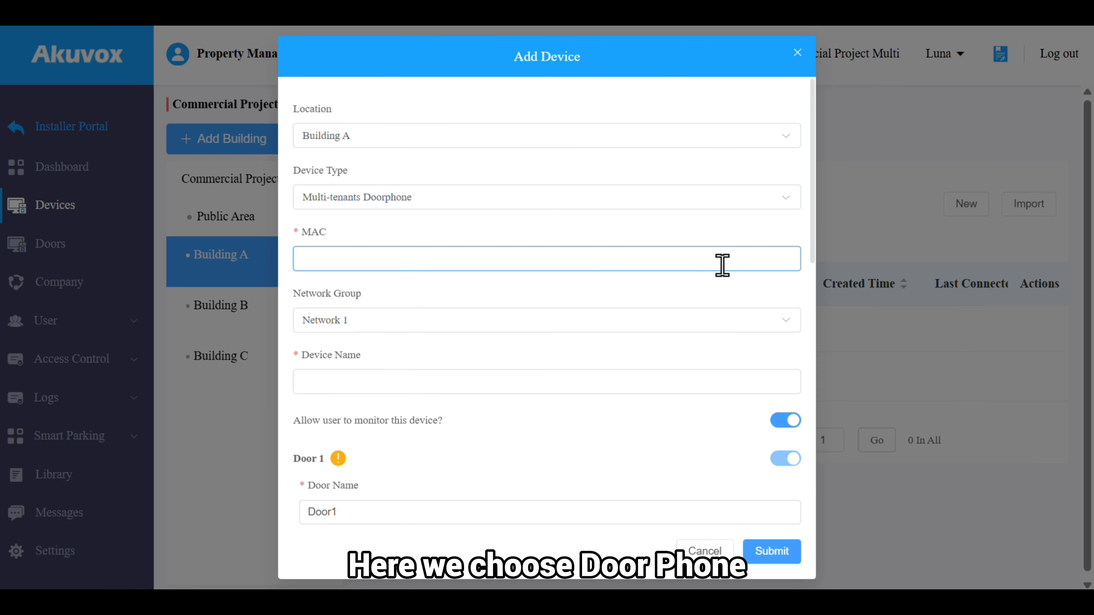
{"action": "type", "text": "0C110510E3F0"}
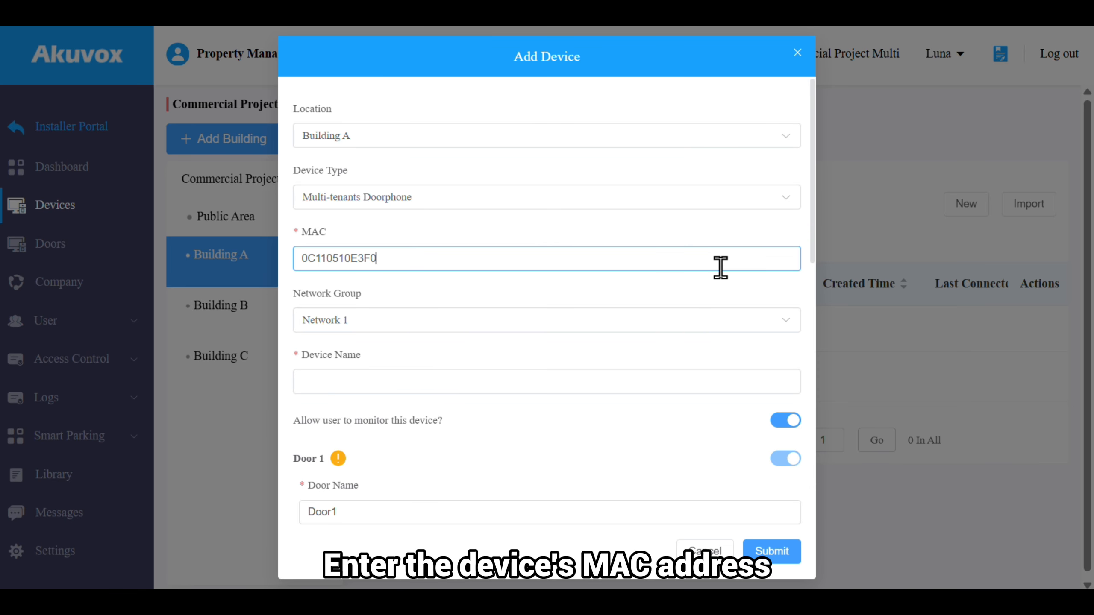
{"action": "left_click", "coordinate": [710, 288]}
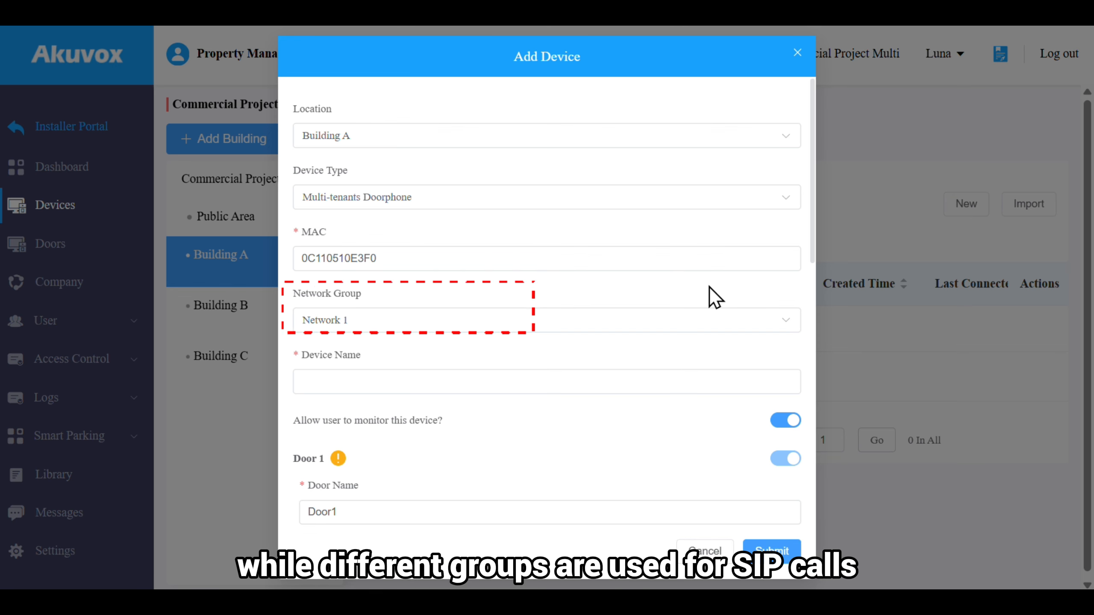
{"action": "left_click", "coordinate": [714, 385]}
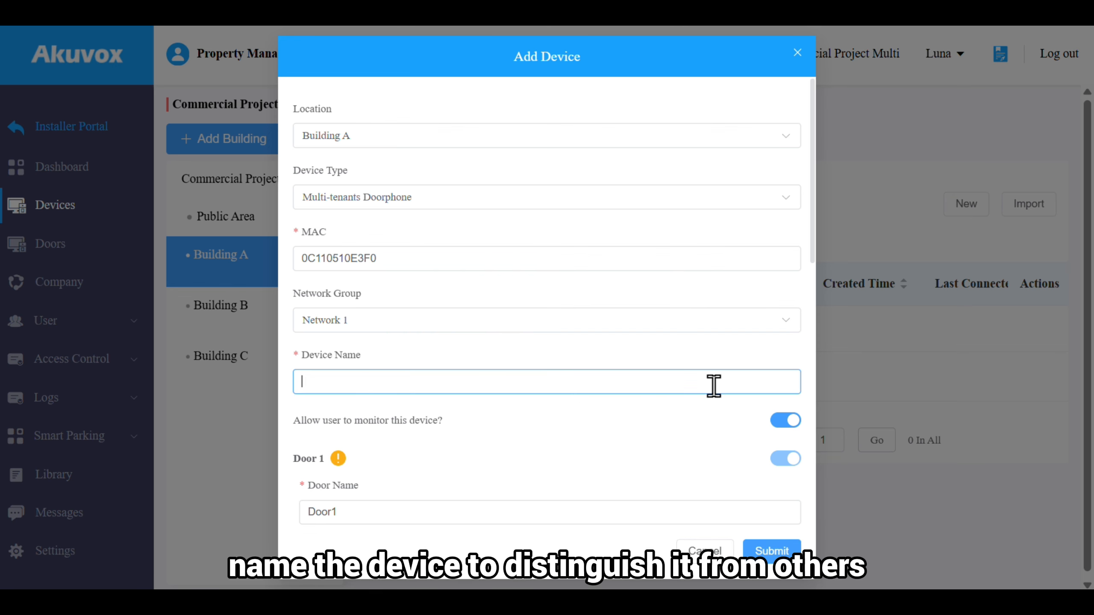
{"action": "type", "text": "En"}
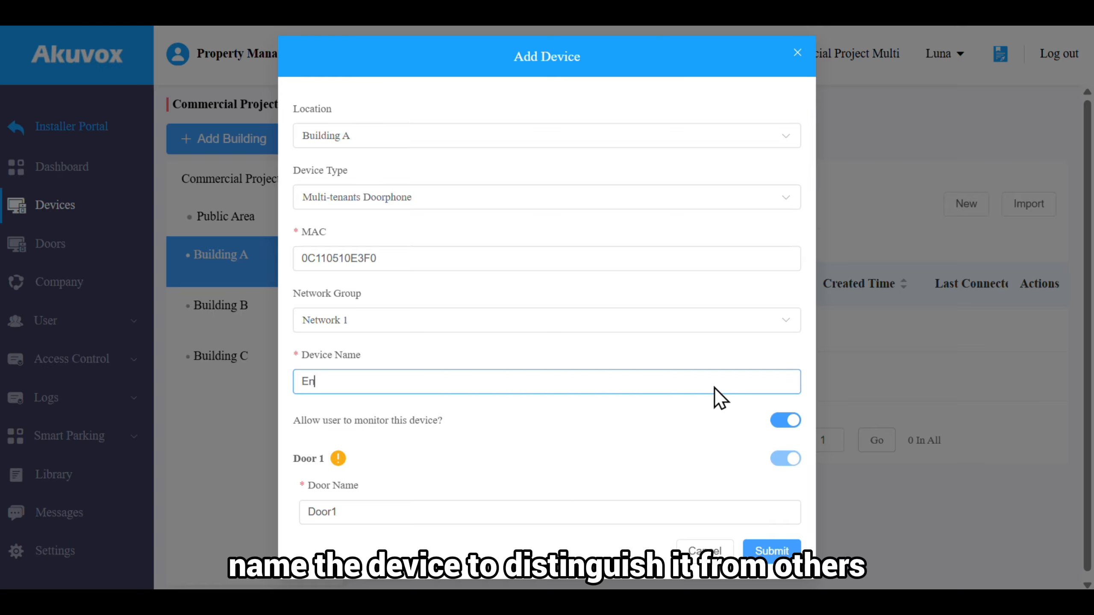
{"action": "type", "text": "trance"}
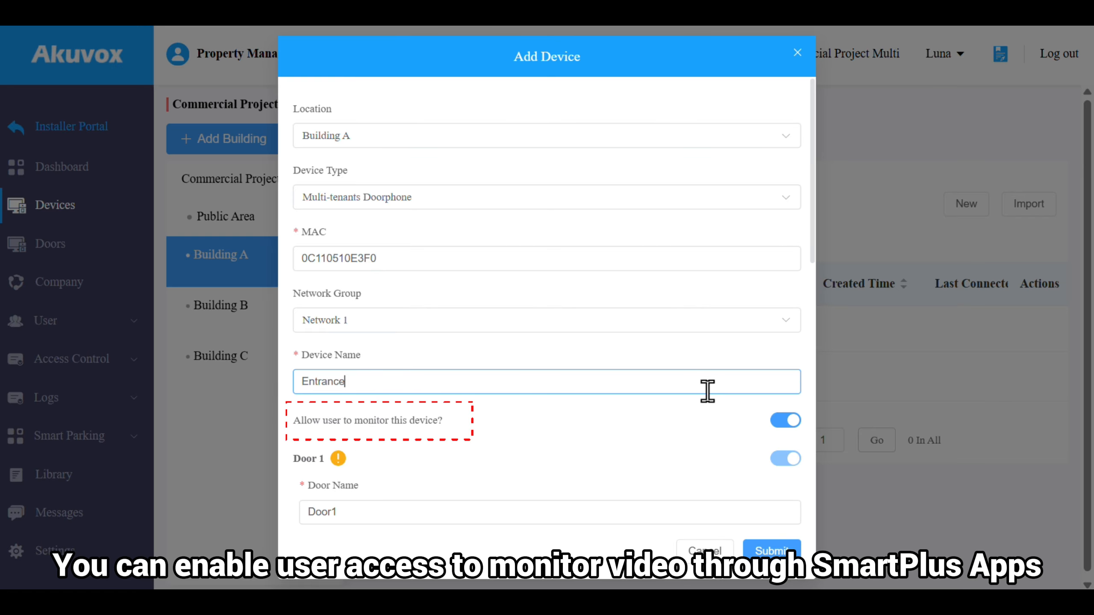
{"action": "left_click", "coordinate": [708, 413]}
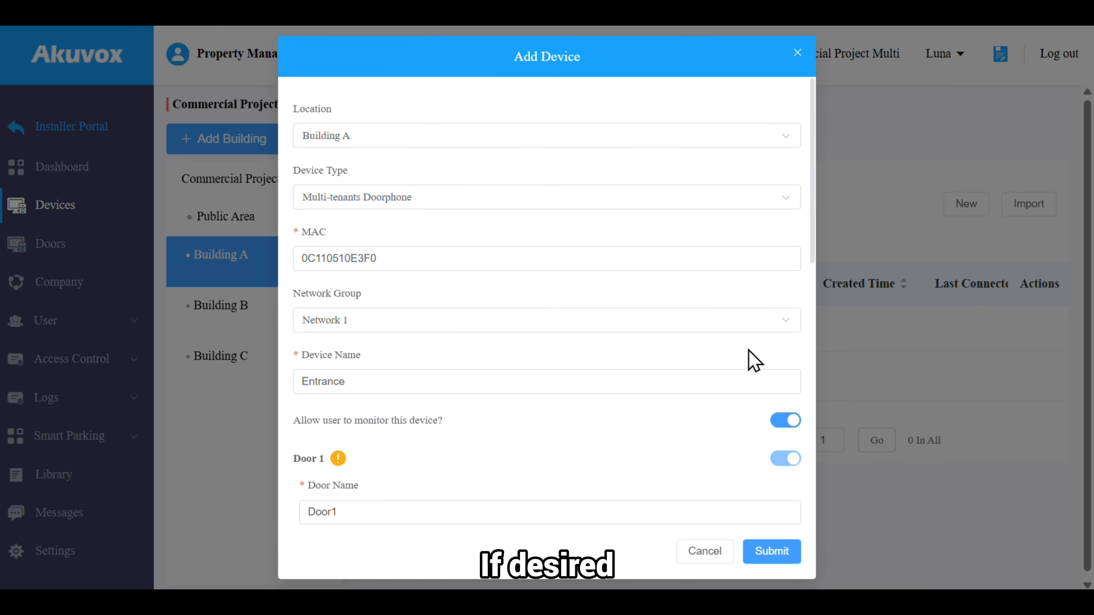
Keep Internal Reader as Door 1's entry reader and set its exit button to InputA
{"action": "scroll", "coordinate": [749, 351], "scroll_direction": "down", "scroll_amount": 5}
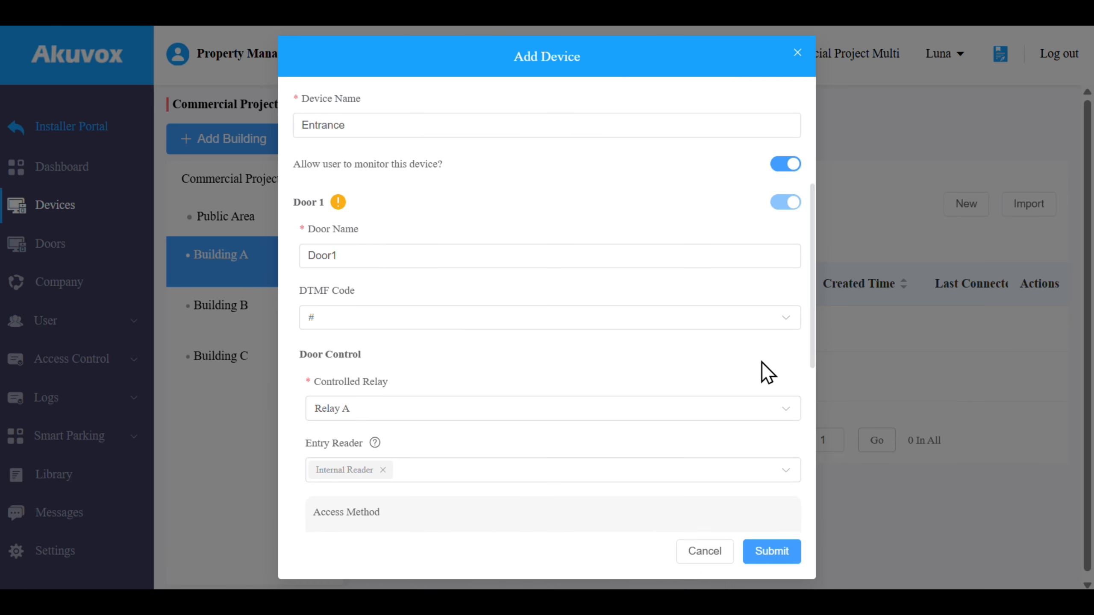
{"action": "scroll", "coordinate": [761, 362], "scroll_direction": "down", "scroll_amount": 4}
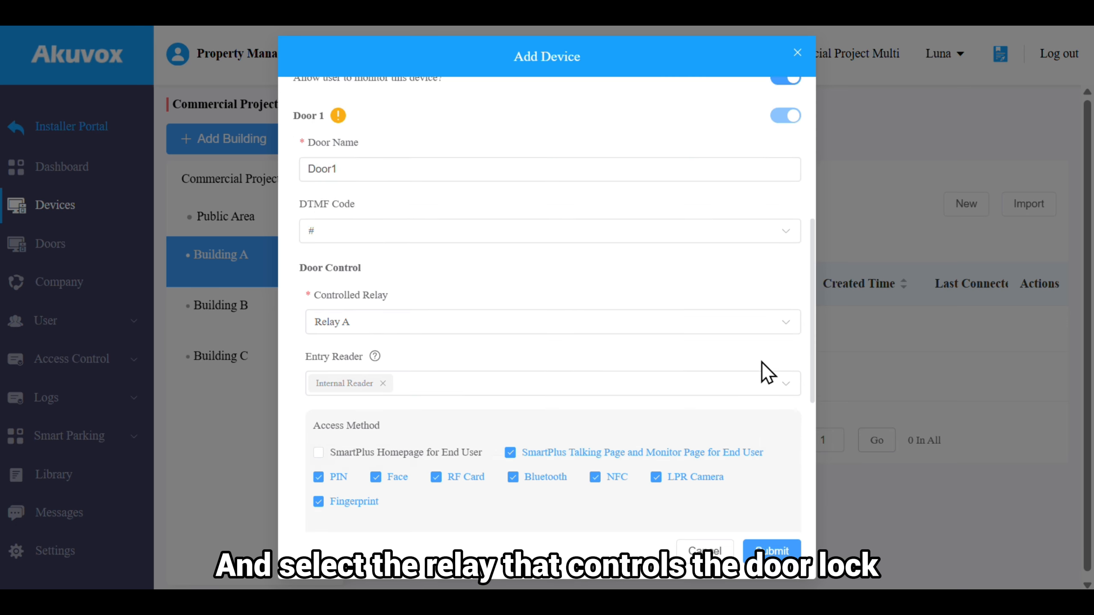
{"action": "left_click", "coordinate": [795, 317]}
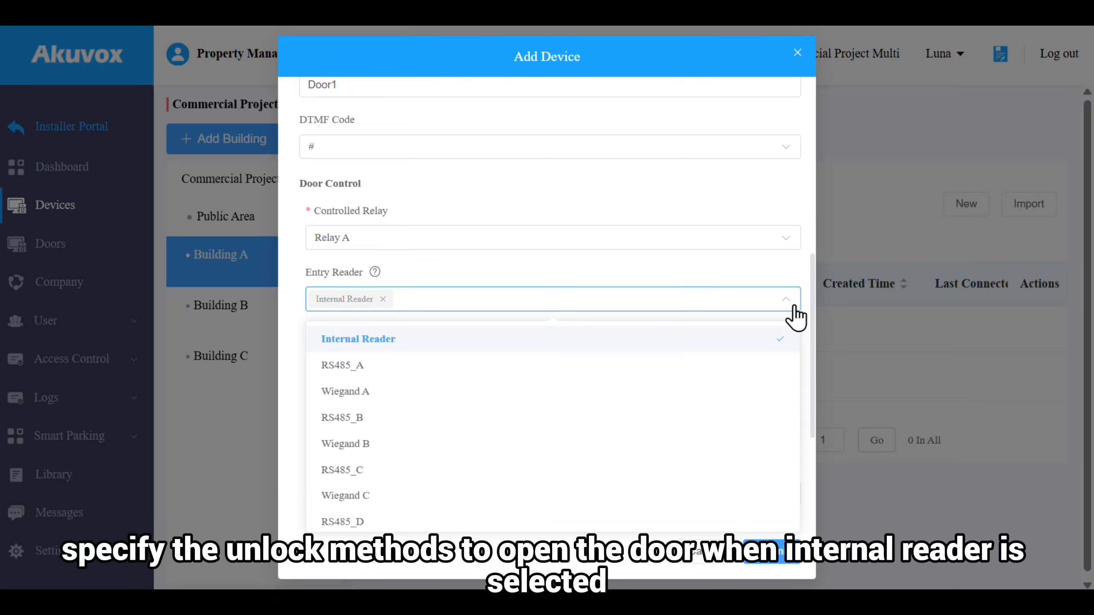
{"action": "left_click", "coordinate": [795, 306]}
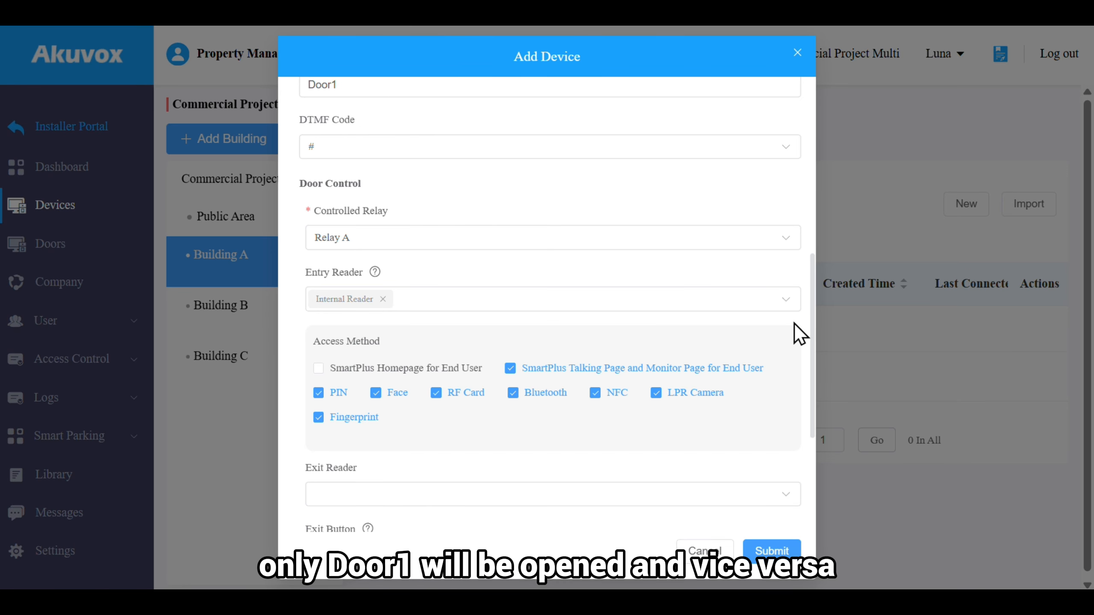
{"action": "scroll", "coordinate": [793, 323], "scroll_direction": "down", "scroll_amount": 1}
{"action": "scroll", "coordinate": [793, 323], "scroll_direction": "down", "scroll_amount": 4}
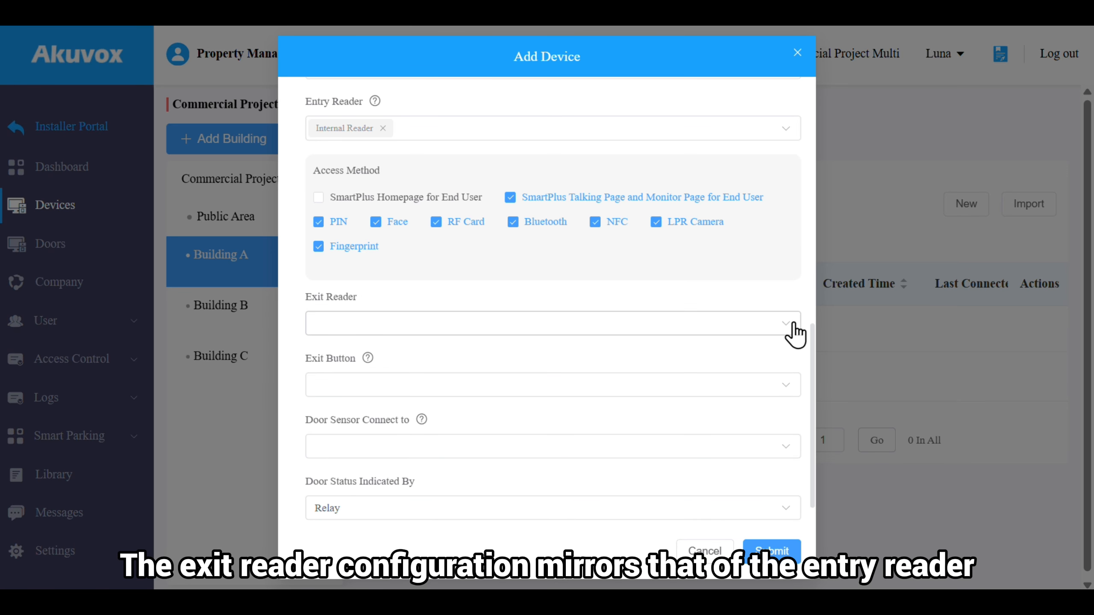
{"action": "scroll", "coordinate": [795, 335], "scroll_direction": "down", "scroll_amount": 1}
{"action": "left_click", "coordinate": [793, 344]}
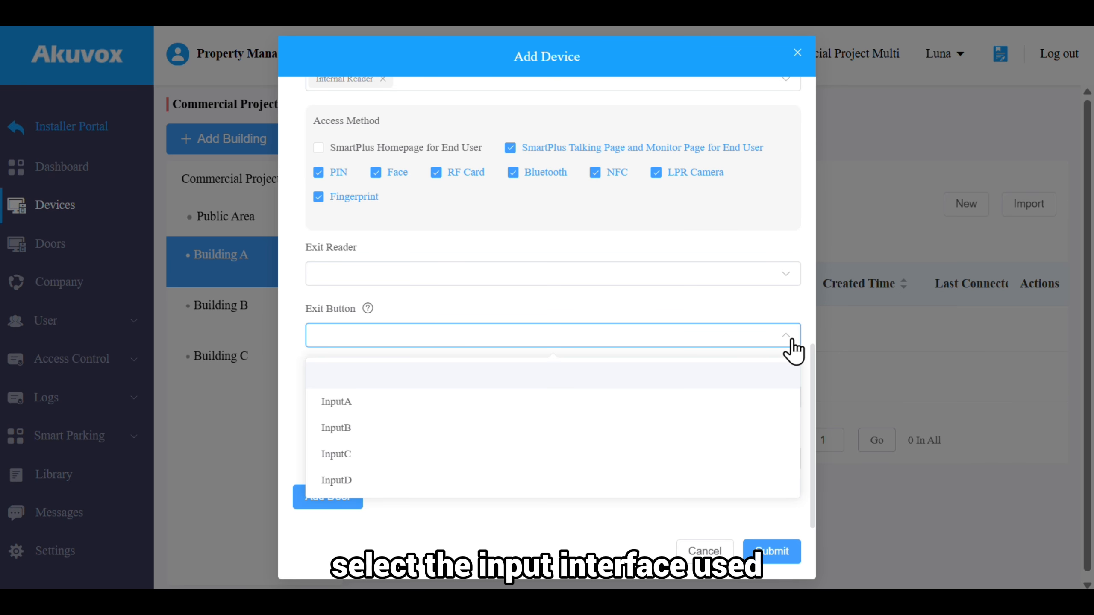
{"action": "left_click", "coordinate": [759, 401]}
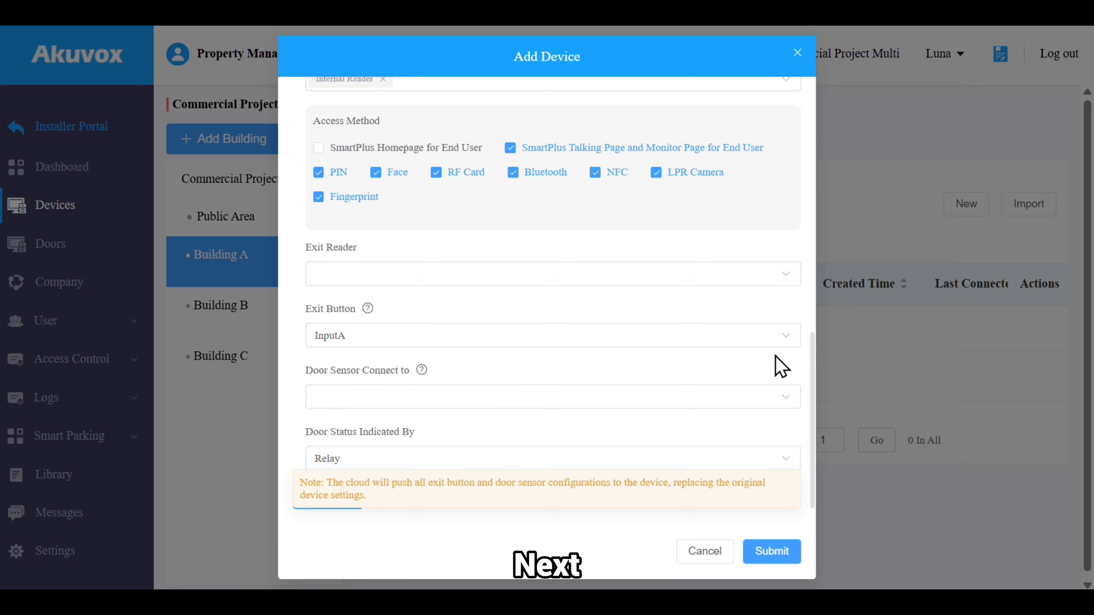
Connect Door 1's door sensor to InputB, set its status to be indicated by Door Sensor, and submit the device
{"action": "scroll", "coordinate": [775, 356], "scroll_direction": "down", "scroll_amount": 1}
{"action": "left_click", "coordinate": [775, 356]}
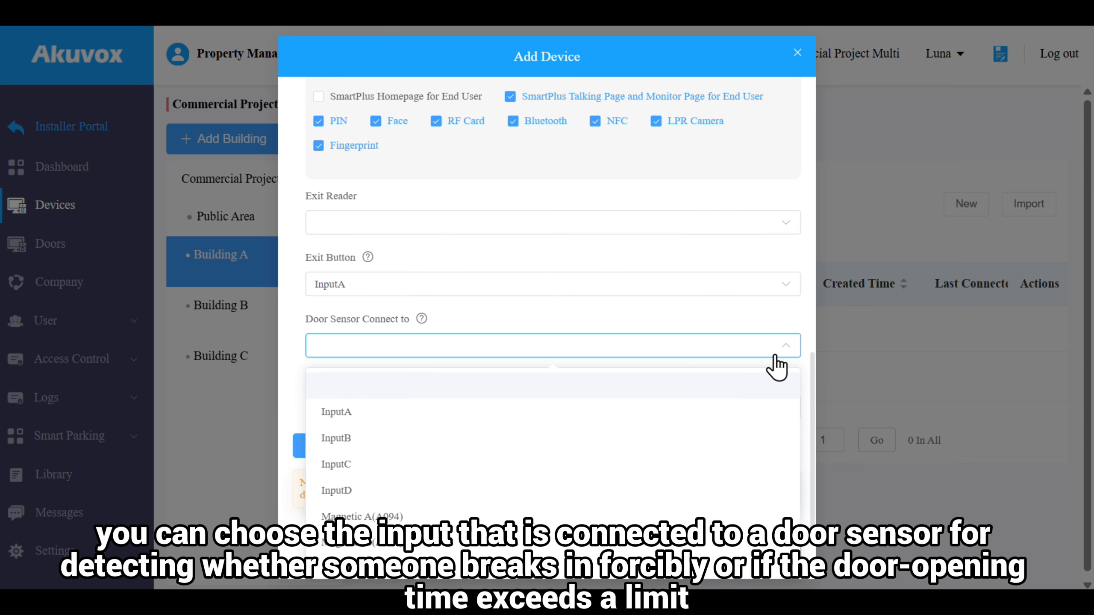
{"action": "left_click", "coordinate": [745, 439]}
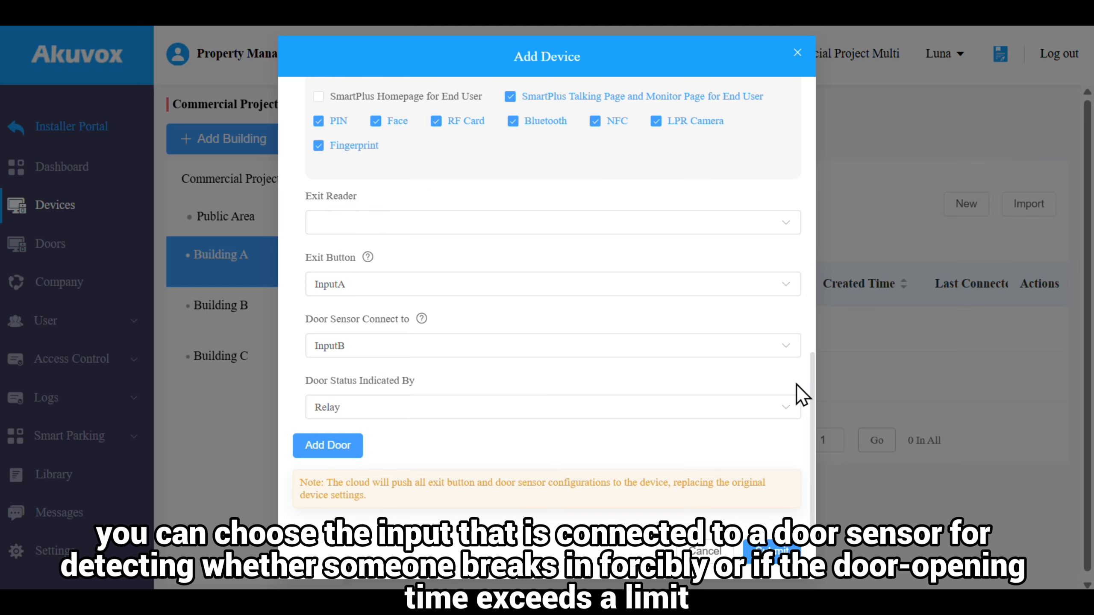
{"action": "left_click", "coordinate": [790, 407]}
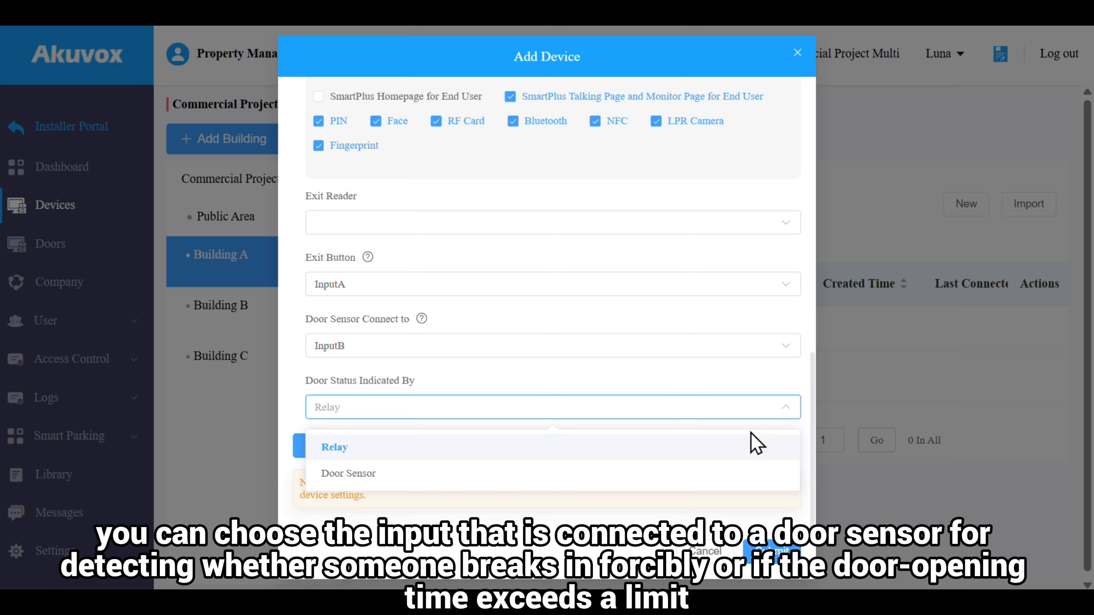
{"action": "left_click", "coordinate": [725, 473]}
{"action": "left_click", "coordinate": [780, 374]}
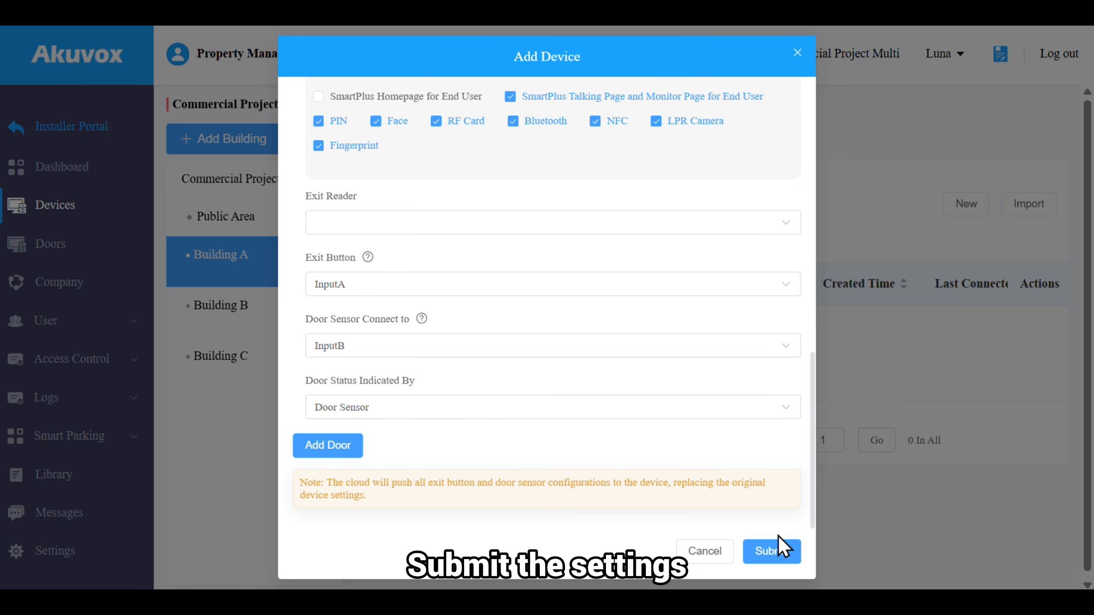
{"action": "left_click", "coordinate": [775, 552]}
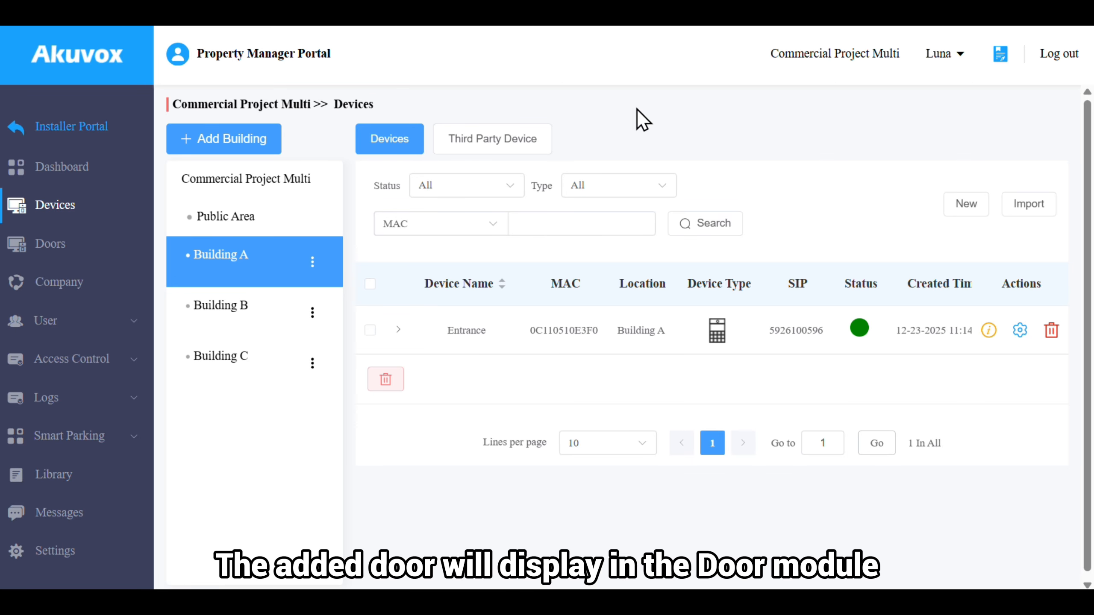
Assign Entrance-Door1 to Company 1 as a private door and submit the company's settings
{"action": "left_click", "coordinate": [73, 245]}
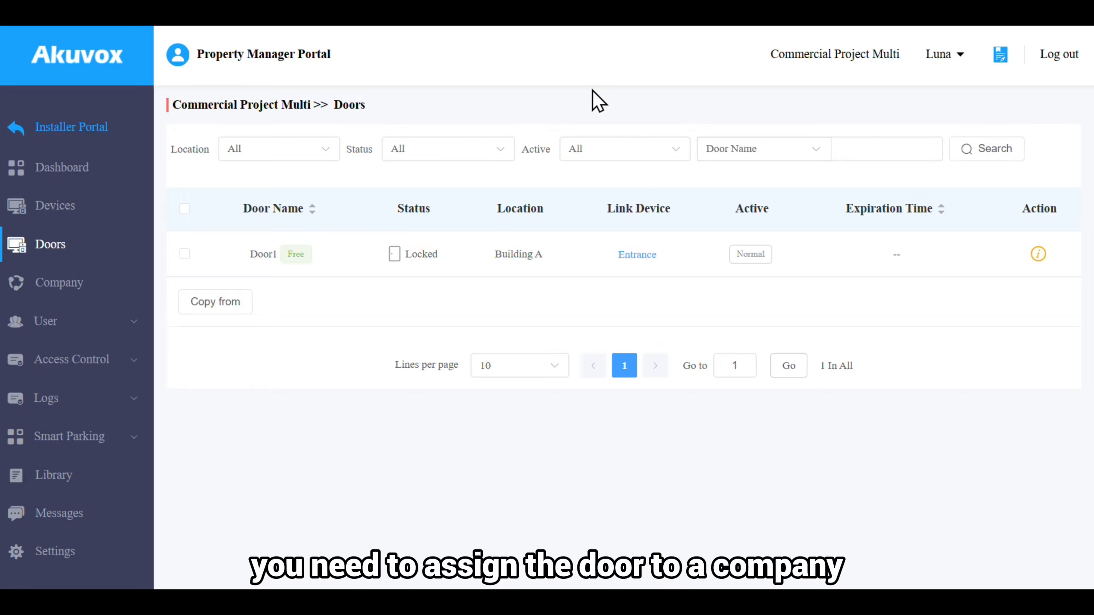
{"action": "left_click", "coordinate": [94, 288]}
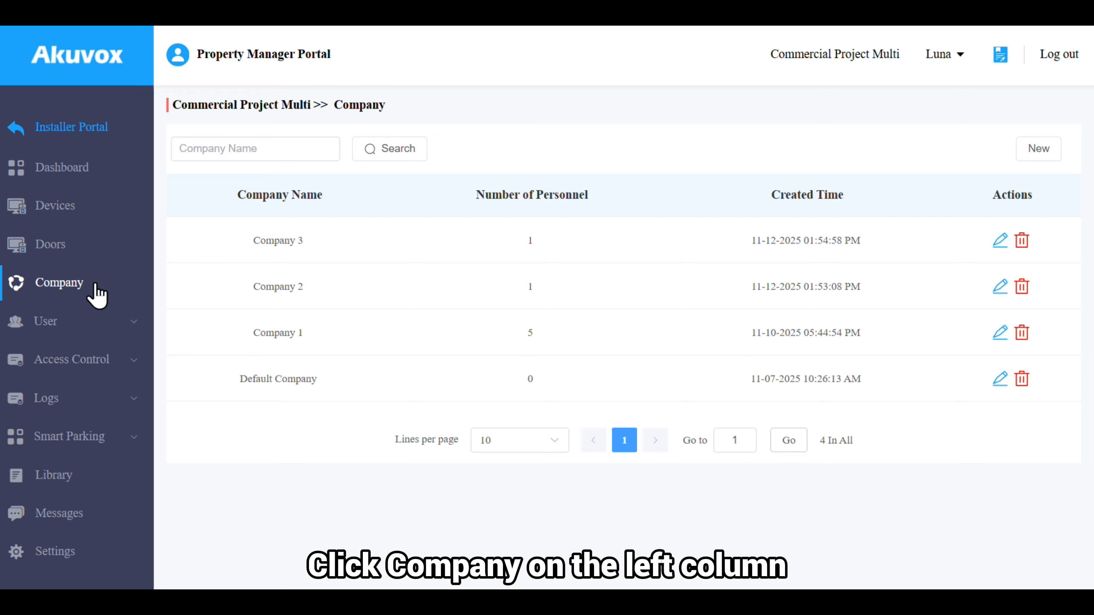
{"action": "left_click", "coordinate": [999, 332]}
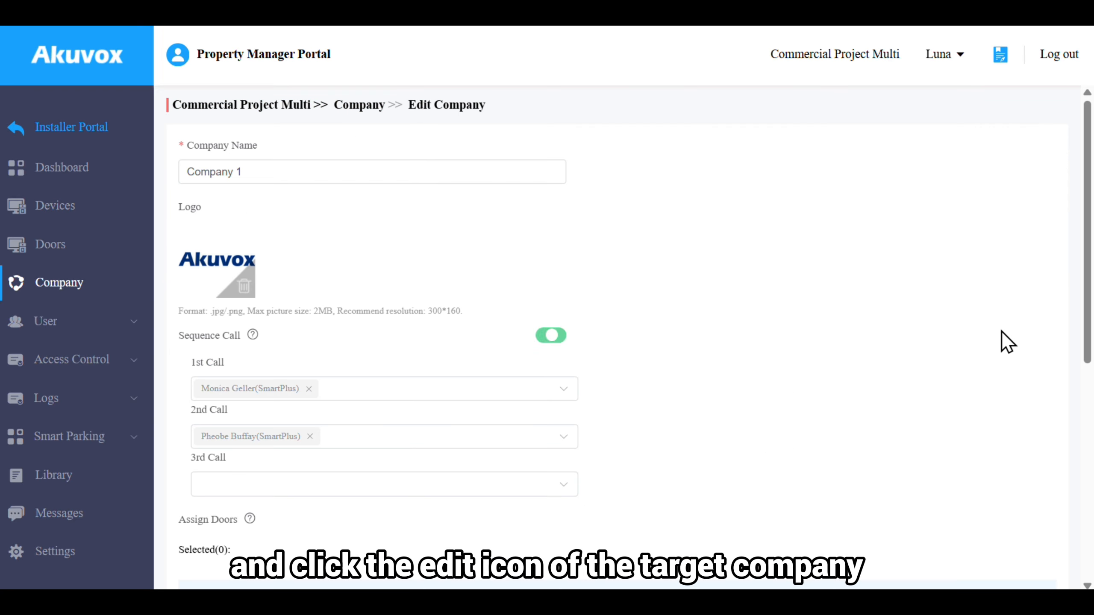
{"action": "scroll", "coordinate": [1001, 332], "scroll_direction": "down", "scroll_amount": 5}
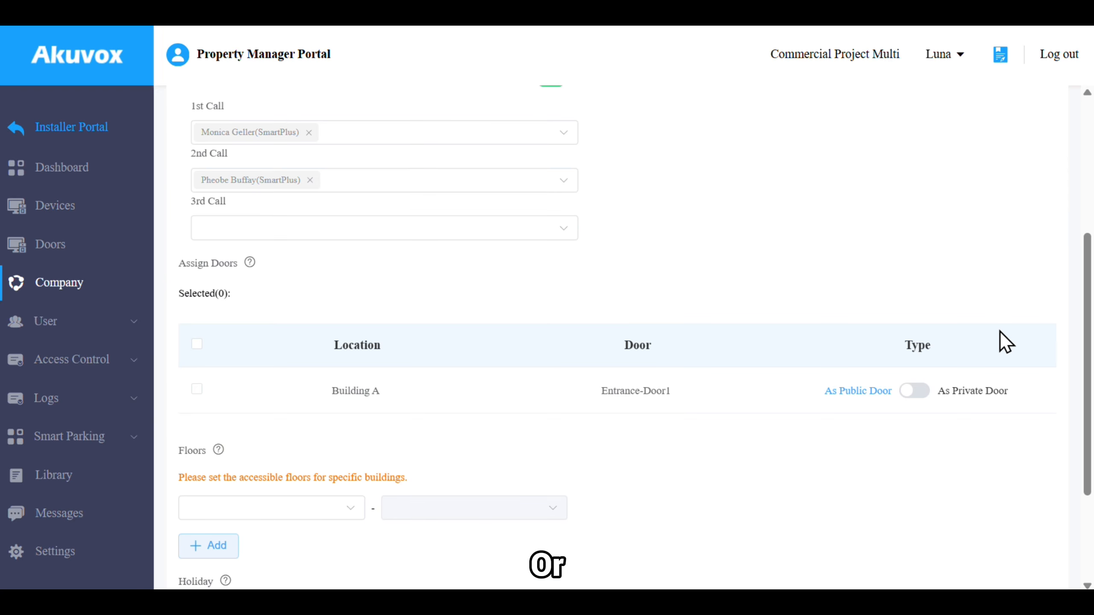
{"action": "left_click", "coordinate": [197, 389]}
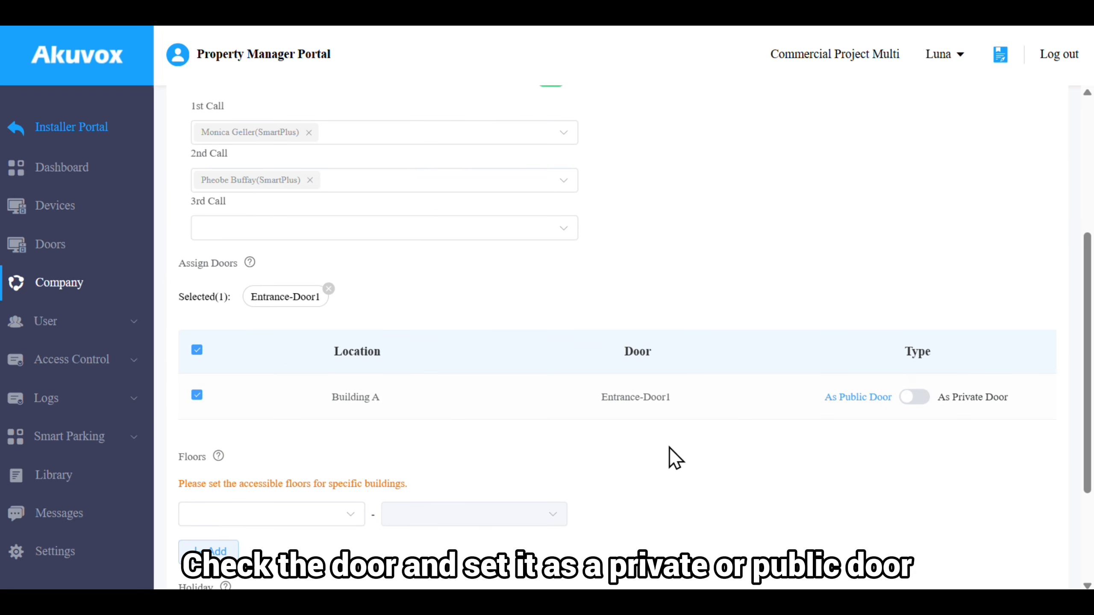
{"action": "left_click", "coordinate": [915, 397]}
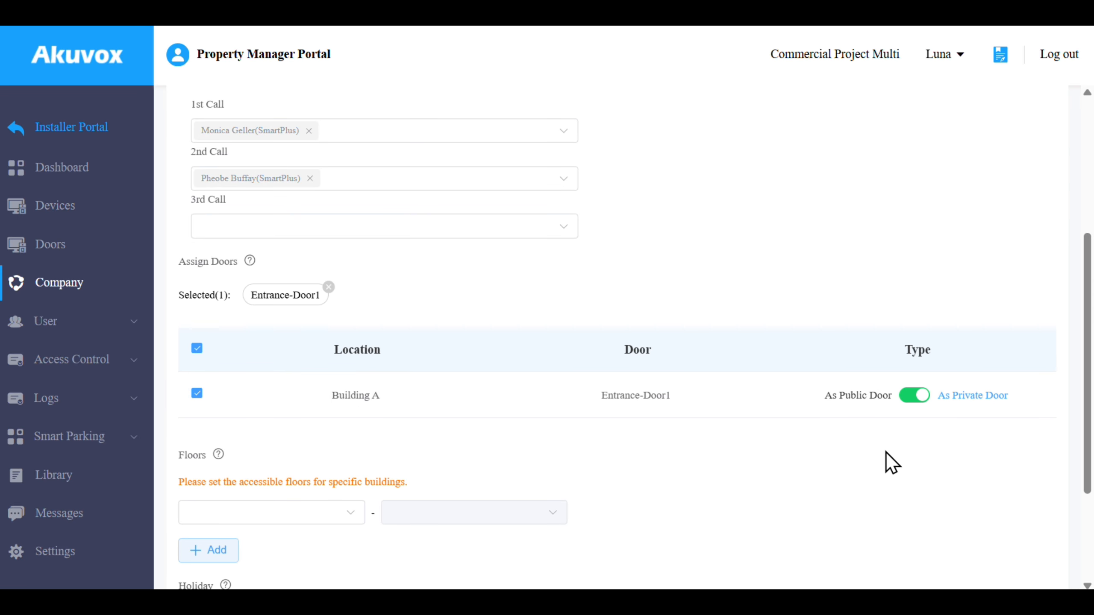
{"action": "scroll", "coordinate": [891, 462], "scroll_direction": "down", "scroll_amount": 4}
{"action": "left_click", "coordinate": [207, 555]}
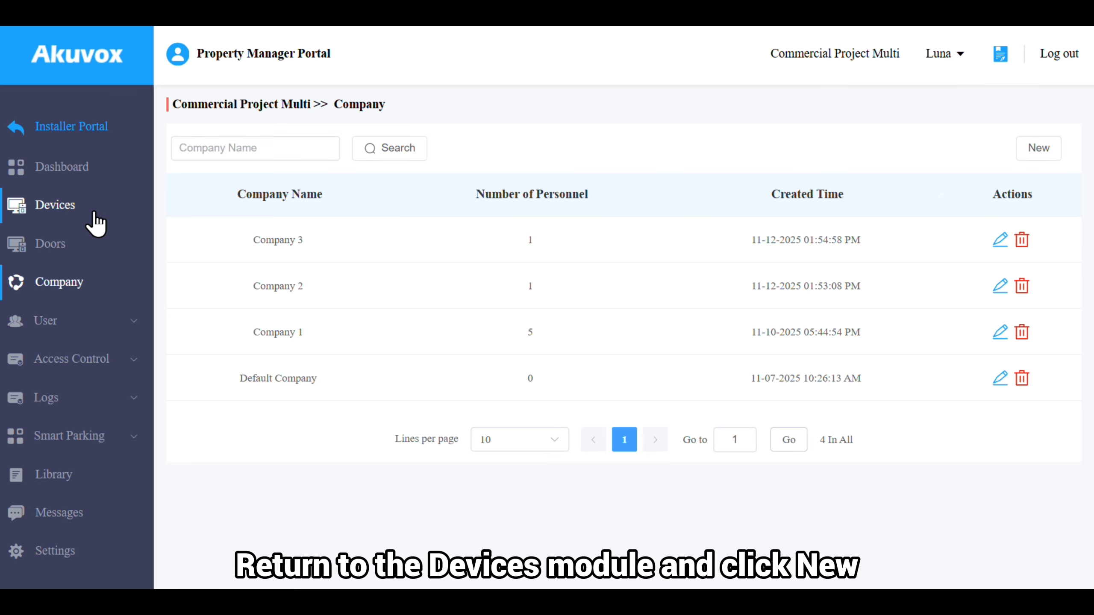
Start another new device of type Indoor Monitor with MAC 0C110527FA41
{"action": "left_click", "coordinate": [94, 222]}
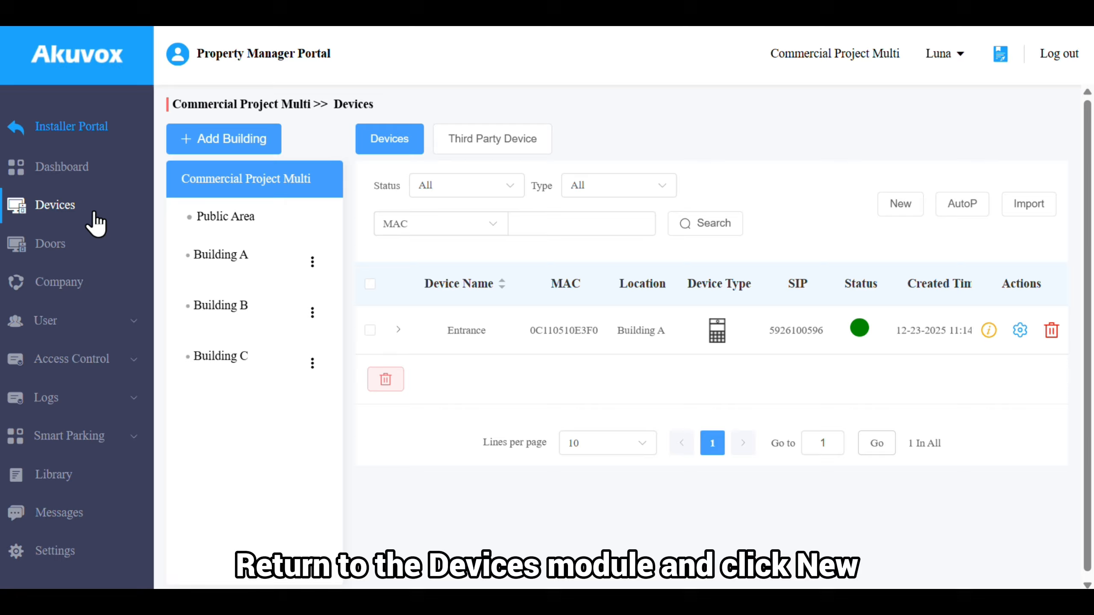
{"action": "left_click", "coordinate": [905, 209]}
{"action": "left_click", "coordinate": [564, 202]}
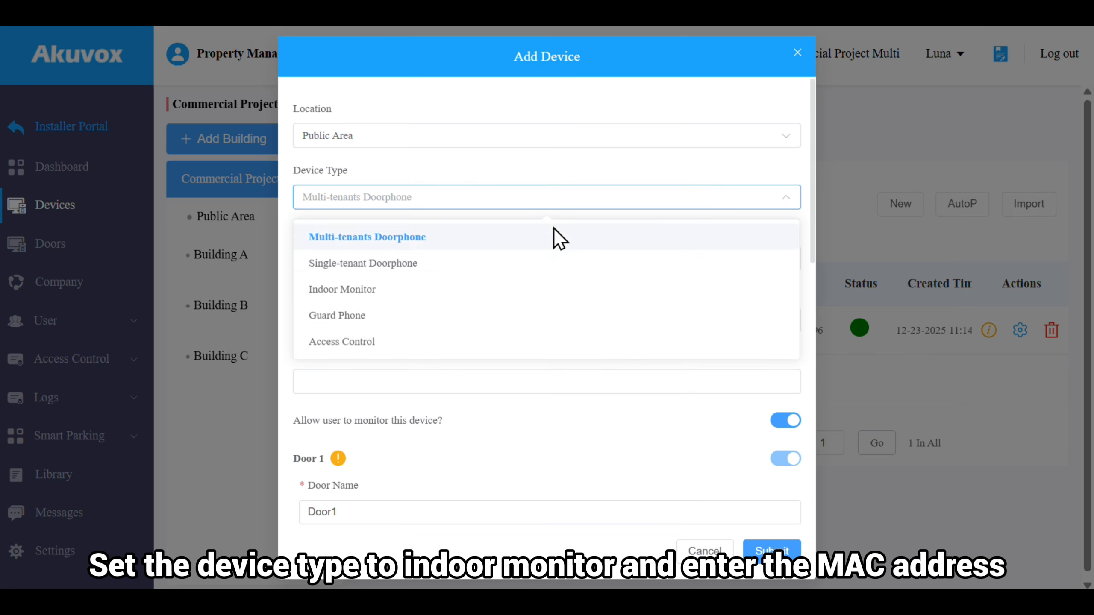
{"action": "left_click", "coordinate": [528, 286]}
{"action": "left_click", "coordinate": [527, 257]}
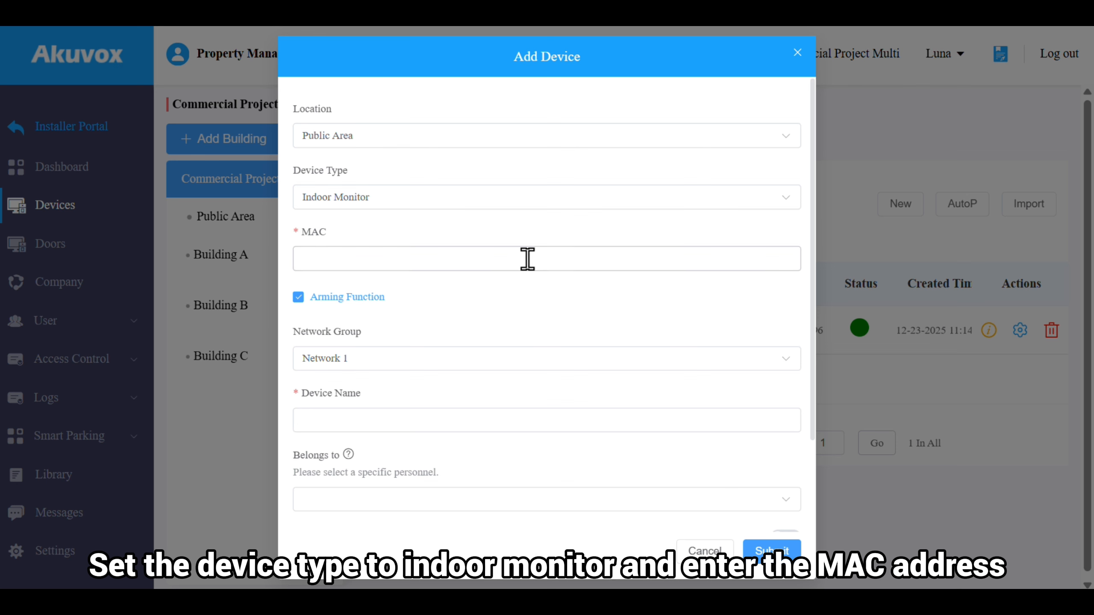
{"action": "type", "text": "0C110527FA41"}
{"action": "left_click", "coordinate": [557, 228]}
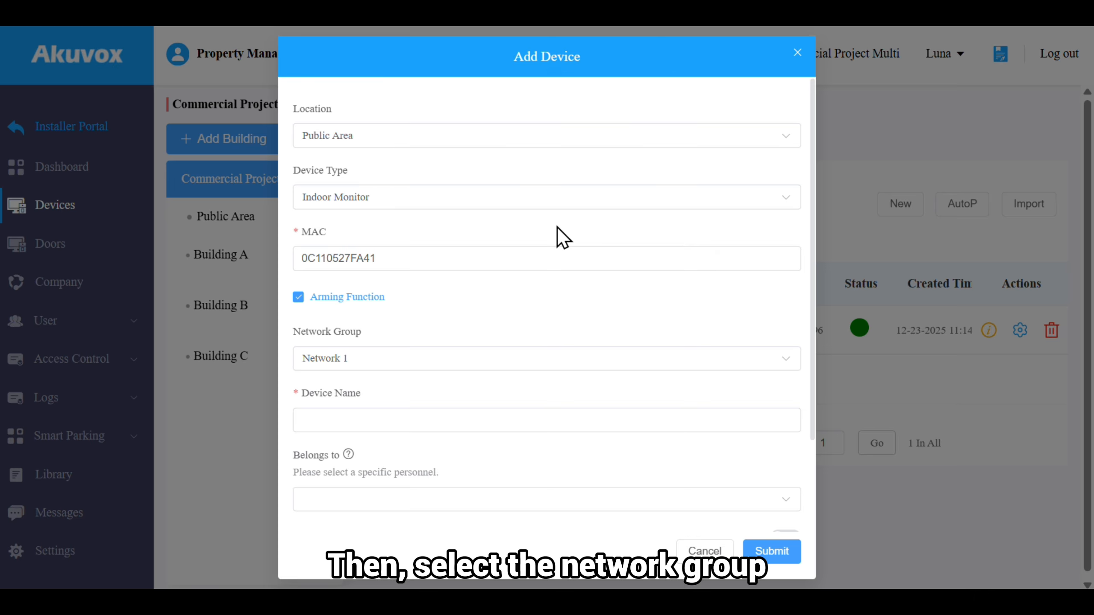
Name the indoor monitor Indoor Unit
{"action": "left_click", "coordinate": [524, 418]}
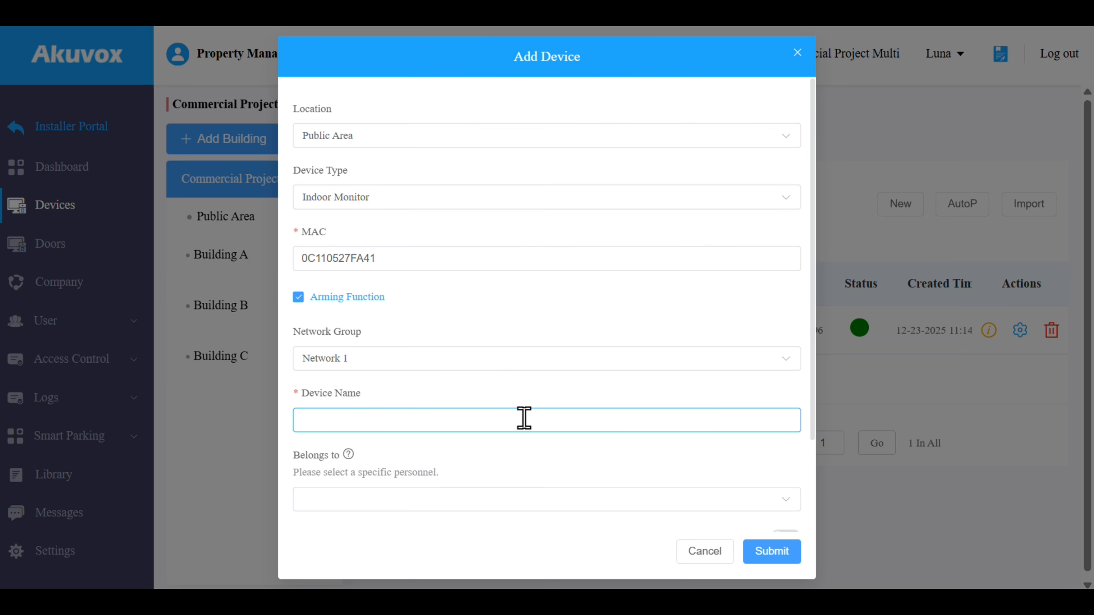
{"action": "type", "text": "IndoorU"}
{"action": "key", "text": "BackSpace"}
{"action": "type", "text": "Unit"}
{"action": "left_click", "coordinate": [551, 396]}
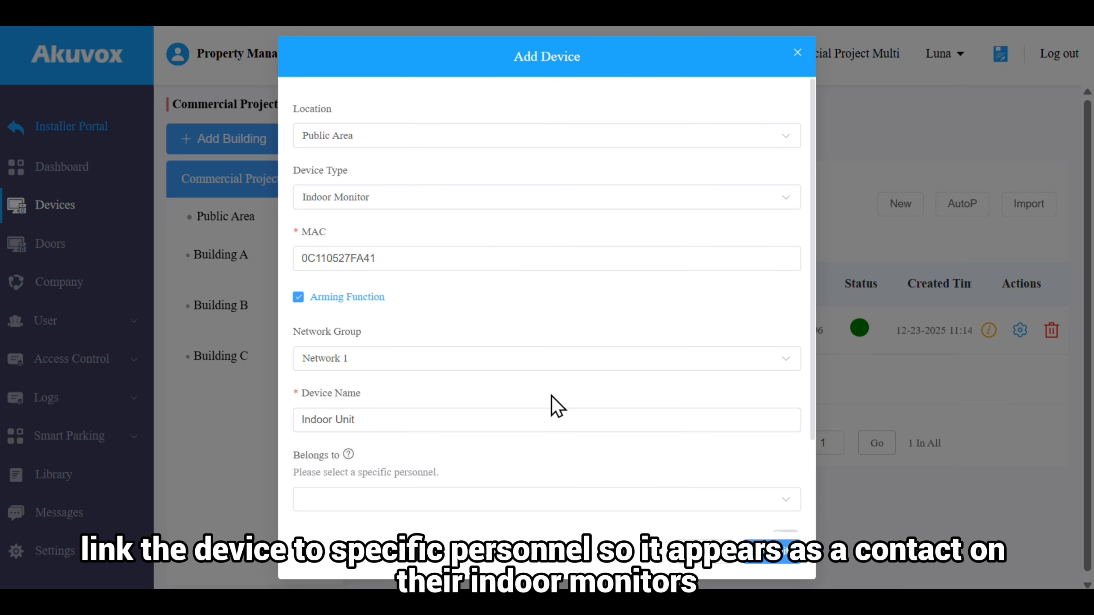
Assign the indoor monitor to the first person listed in the Technical department of Company 1
{"action": "scroll", "coordinate": [552, 395], "scroll_direction": "down", "scroll_amount": 2}
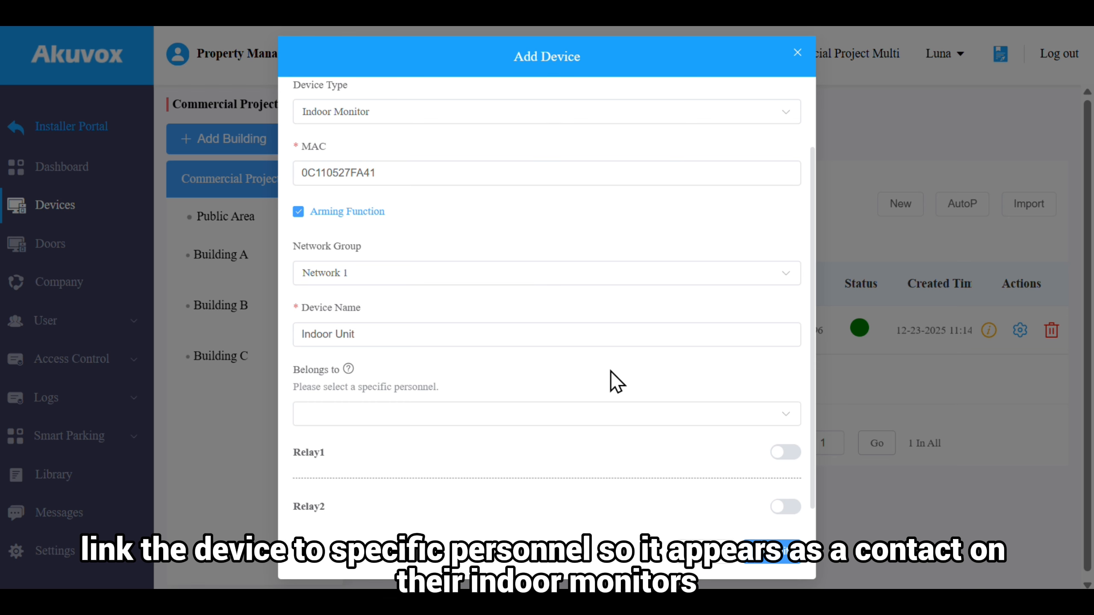
{"action": "left_click", "coordinate": [619, 413]}
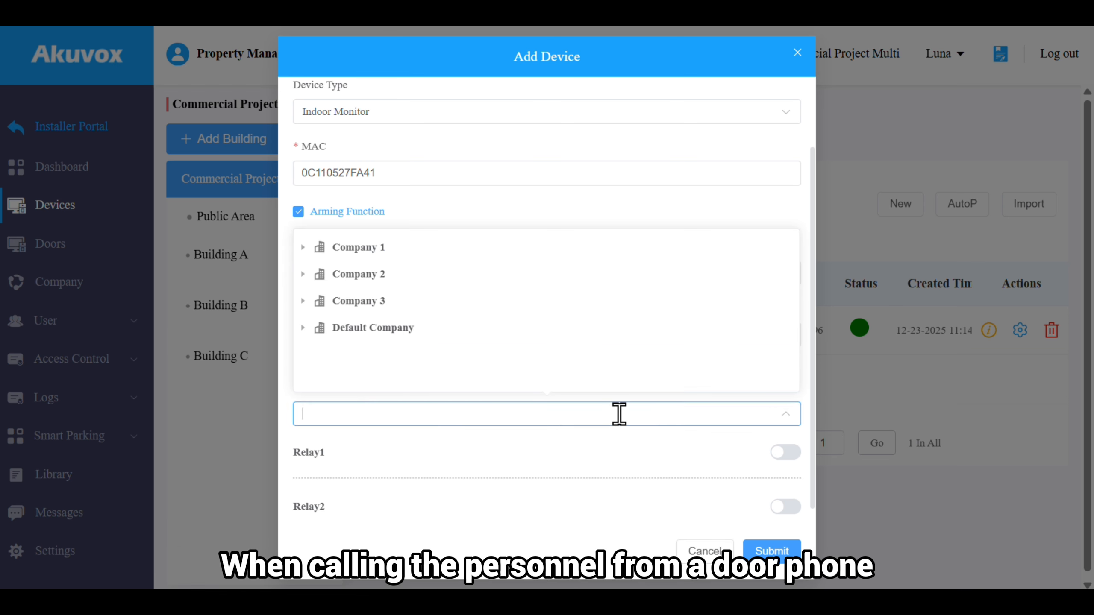
{"action": "left_click", "coordinate": [304, 249]}
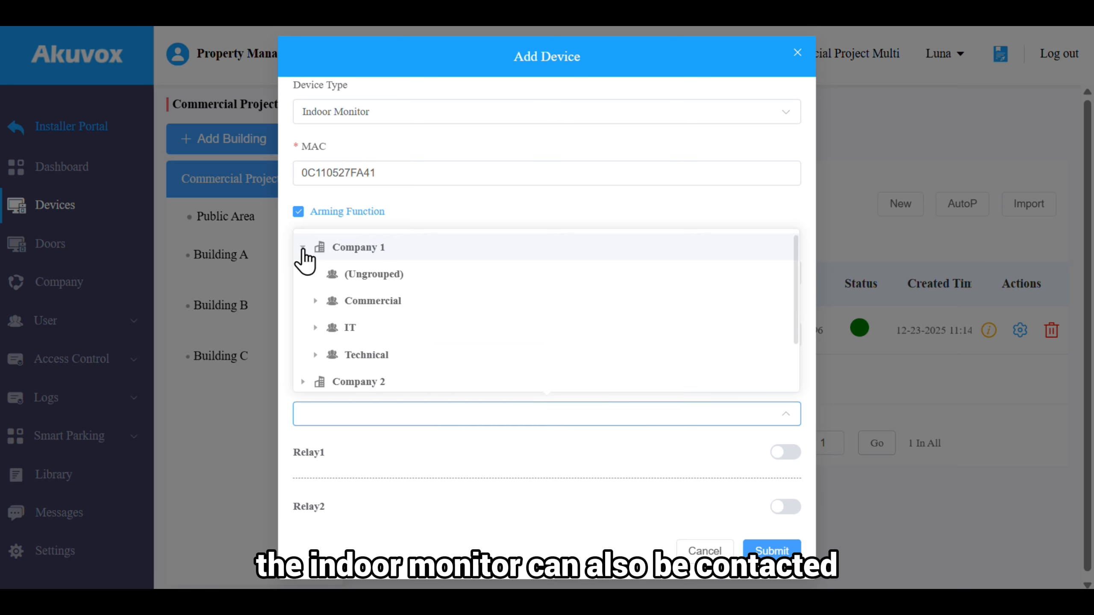
{"action": "left_click", "coordinate": [315, 355]}
{"action": "scroll", "coordinate": [323, 351], "scroll_direction": "down", "scroll_amount": 2}
{"action": "mouse_move", "coordinate": [369, 308]}
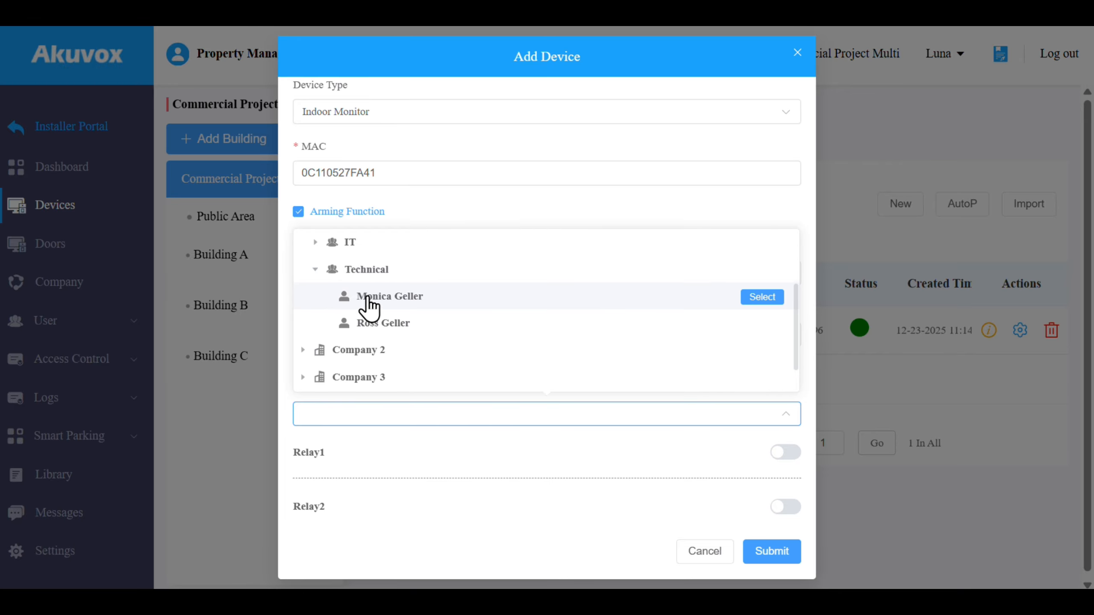
{"action": "left_click", "coordinate": [763, 298]}
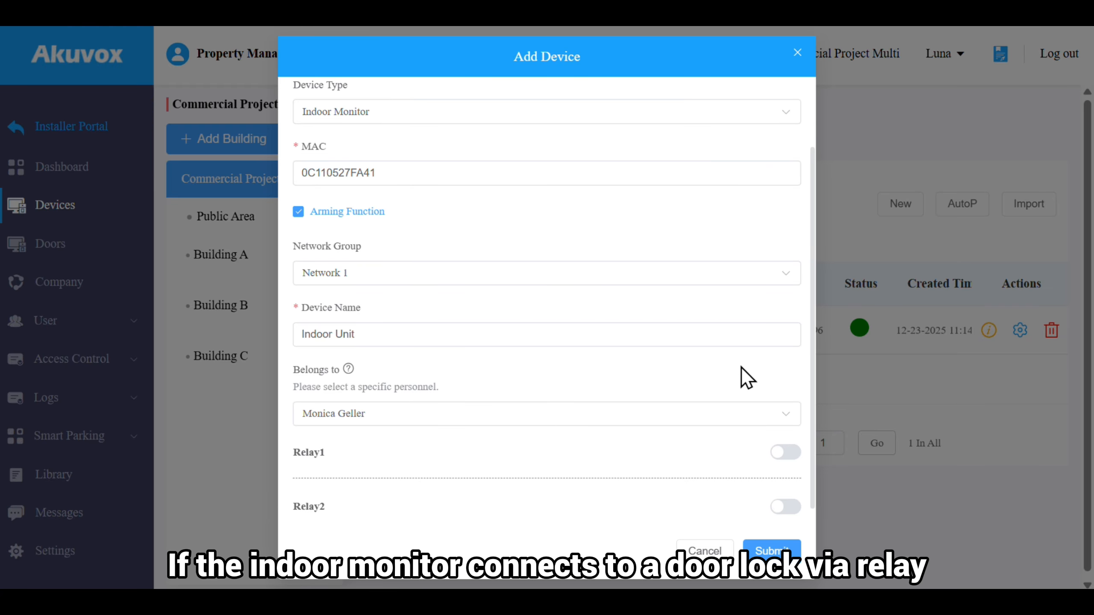
{"action": "left_click", "coordinate": [786, 453]}
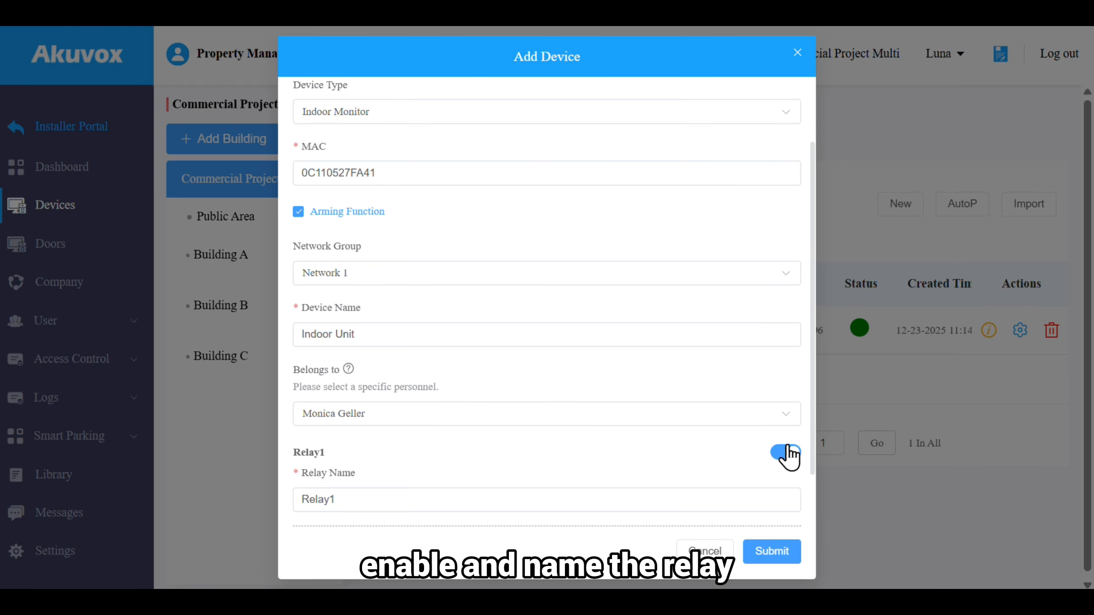
{"action": "scroll", "coordinate": [786, 454], "scroll_direction": "down", "scroll_amount": 2}
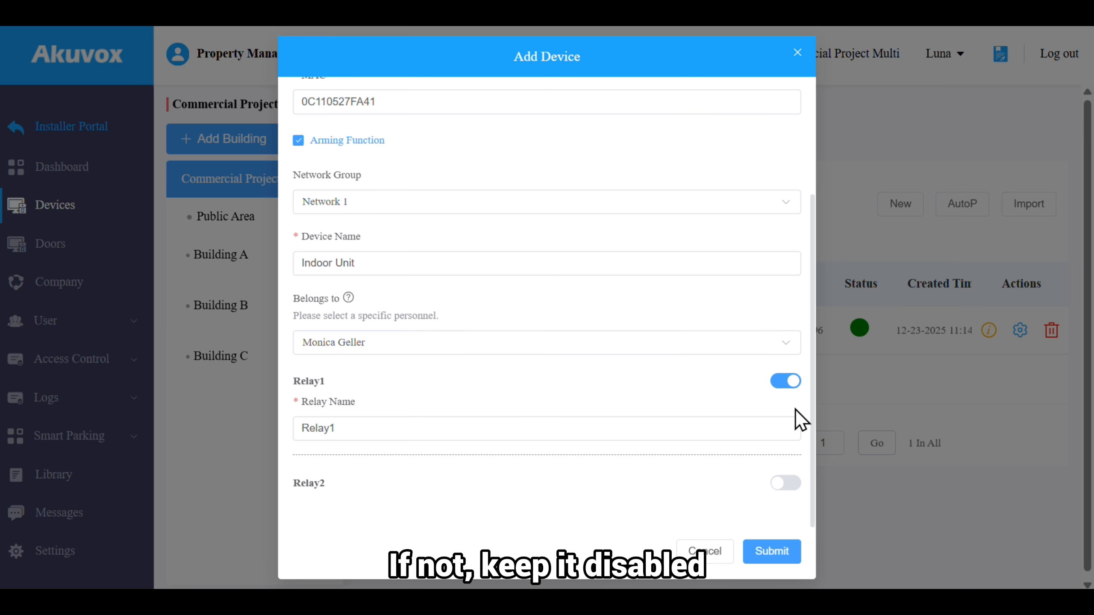
{"action": "left_click", "coordinate": [785, 381]}
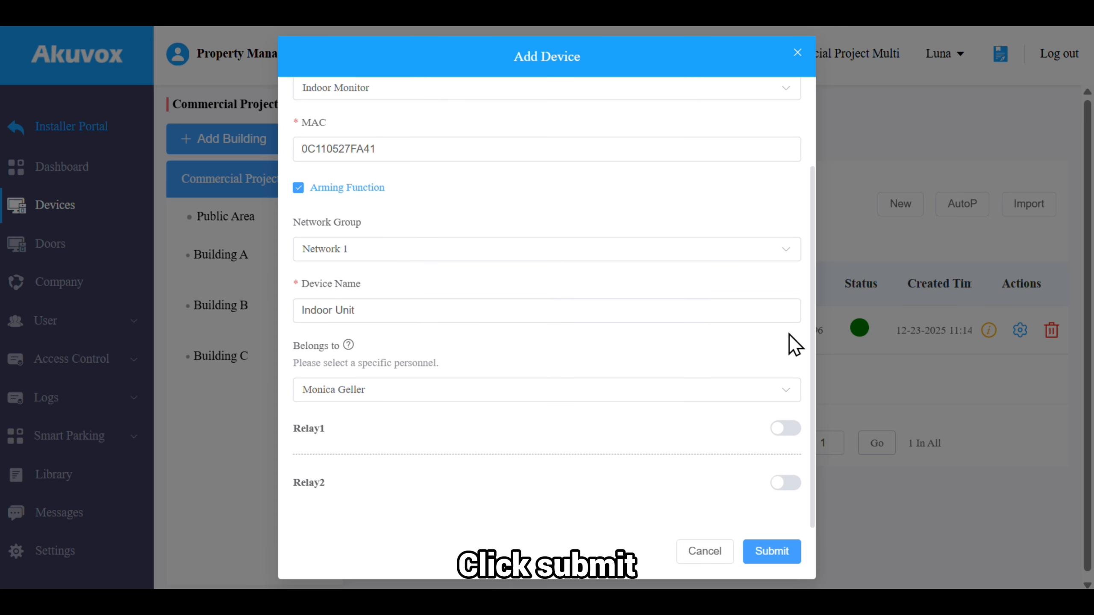